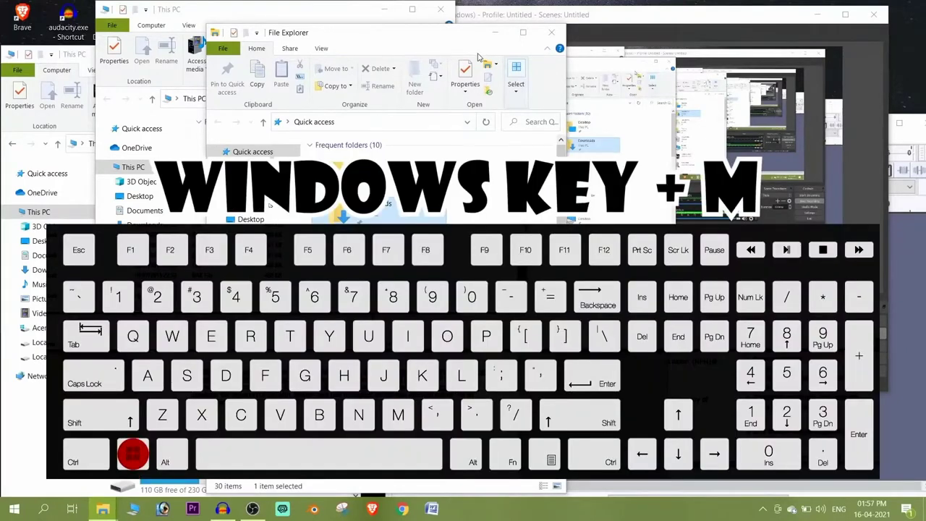
Step: Minimize all open windows to show the desktop
key("super+m")
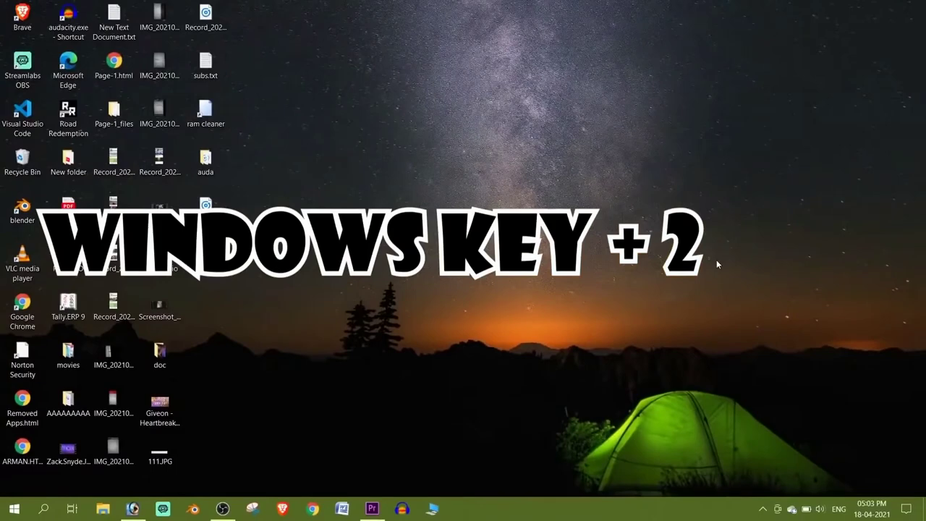
Step: Open and hide the second taskbar app, Adobe Photoshop, and do the same with the fifth one, OBS
key("super+2")
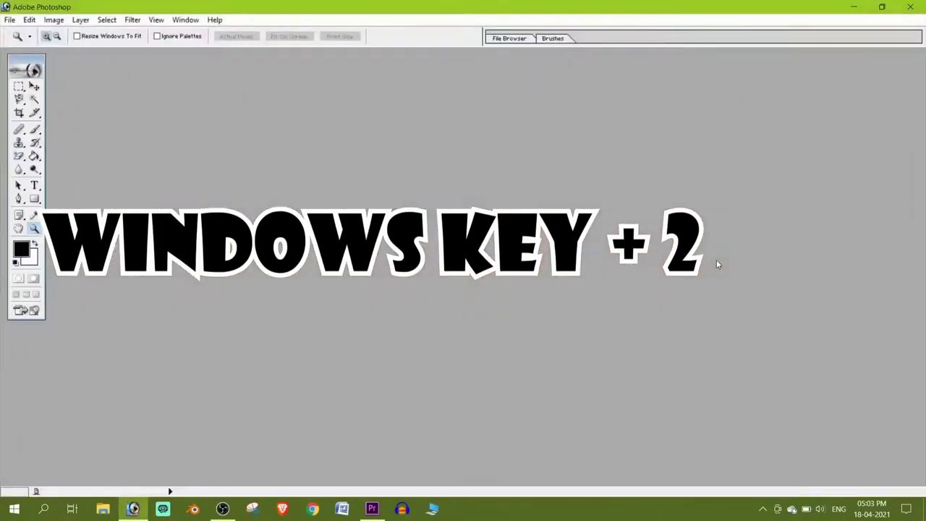
key("super+2")
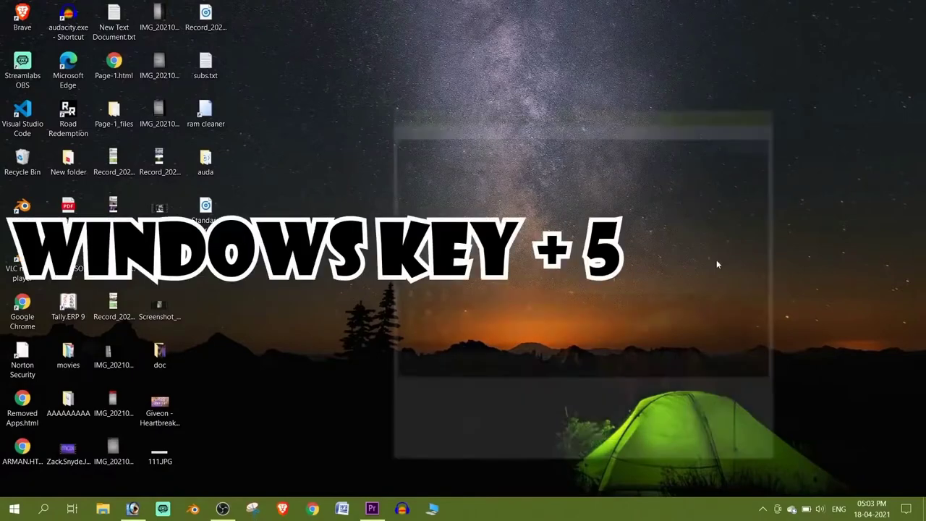
key("super+5")
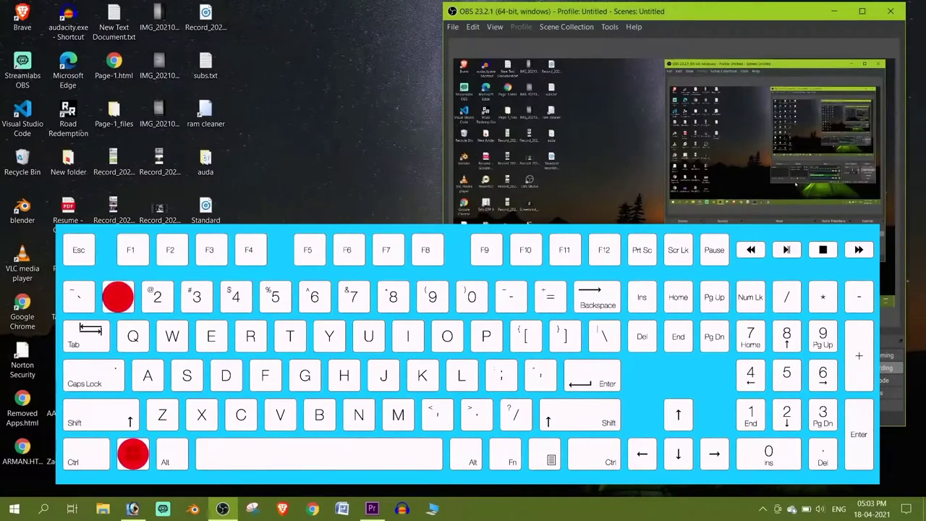
key("super+5")
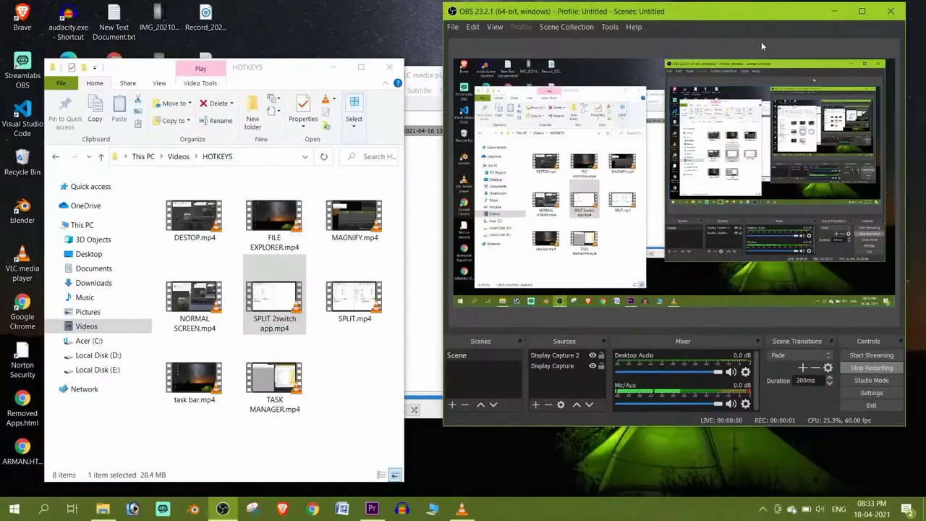
Step: Minimize OBS and arrange the HOTKEYS folder on the right half of the desktop with VLC media player on the left half
left_click(838, 13)
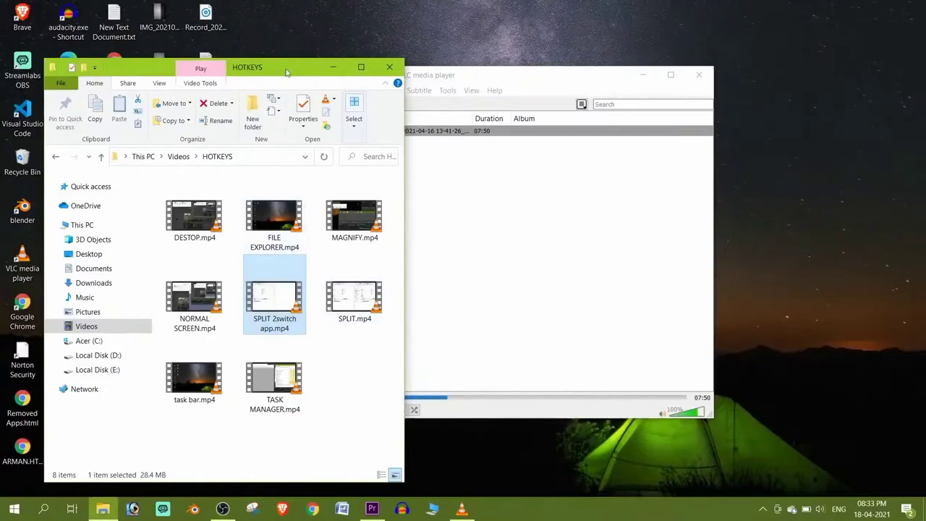
left_click_drag(276, 67, 923, 96)
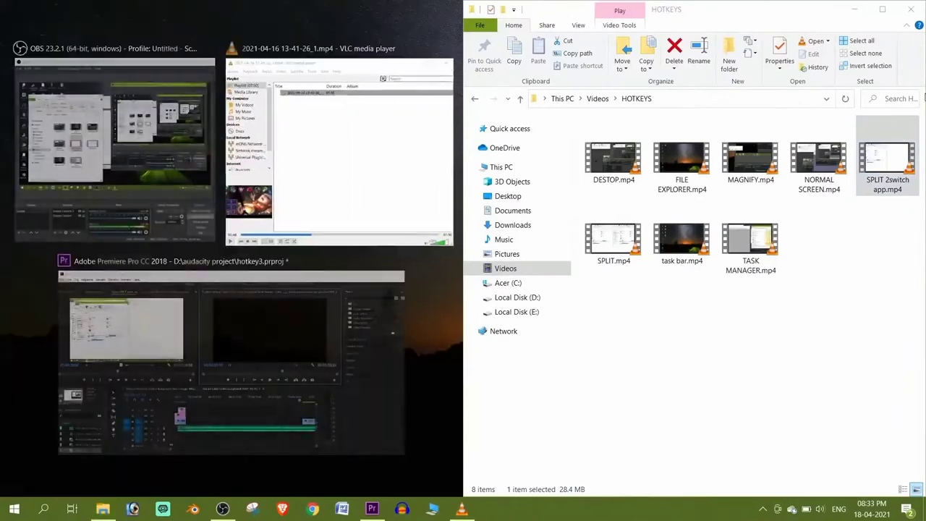
left_click(371, 146)
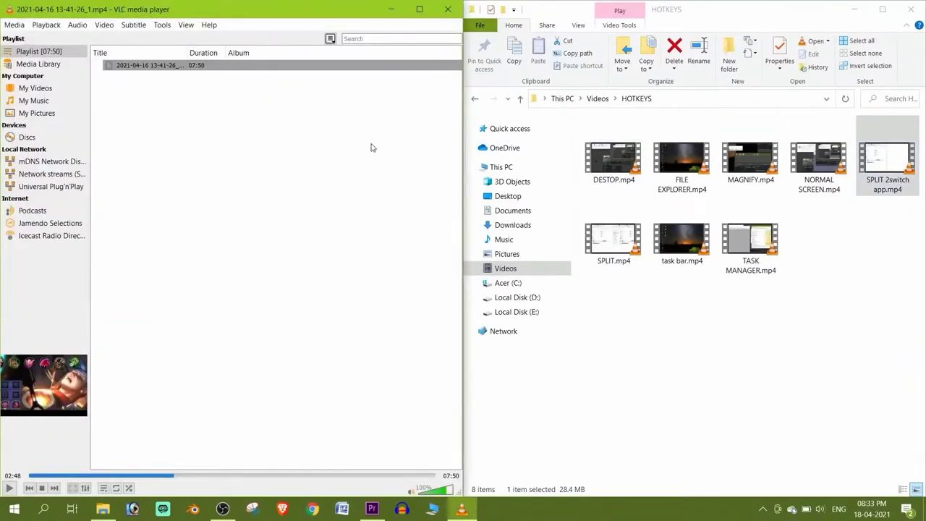
Step: Minimize VLC media player and restore the HOTKEYS folder window to its floating size
left_click(391, 9)
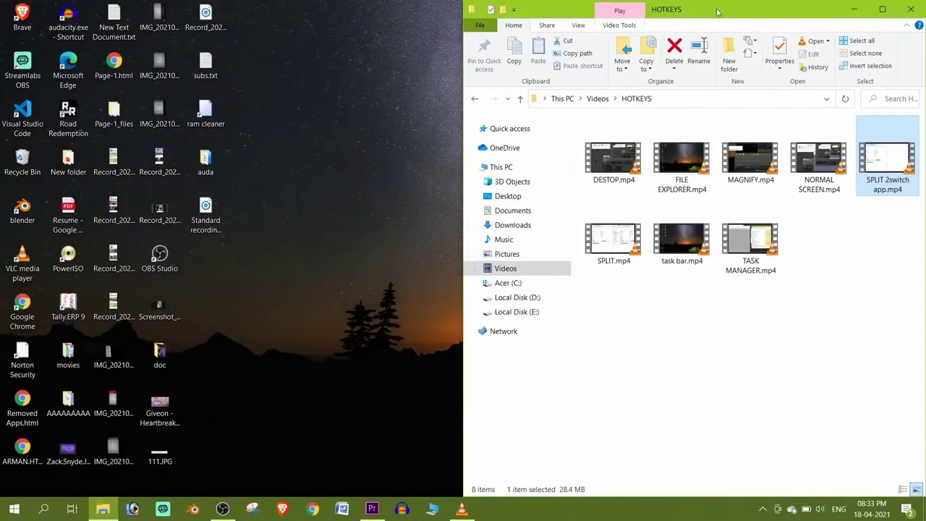
key("super+Down")
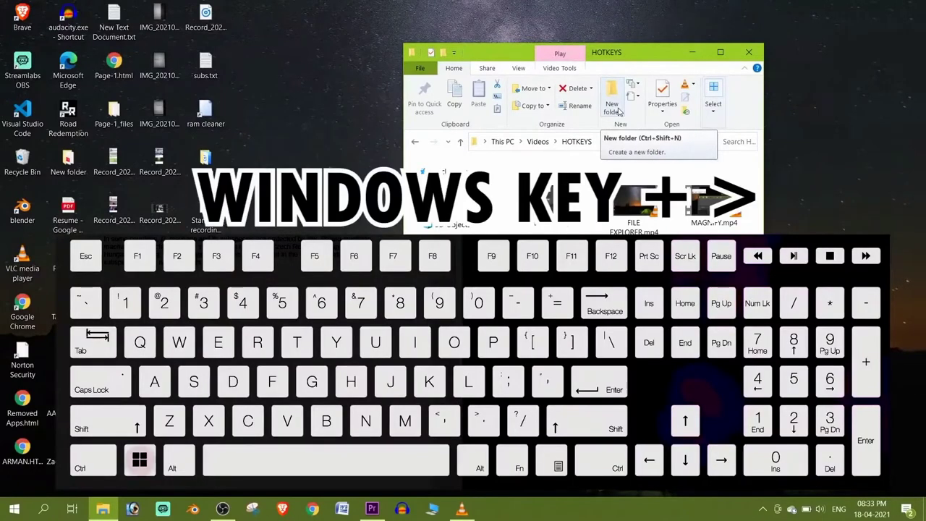
Step: Snap the HOTKEYS folder window to the right half again and choose VLC media player to fill the left half
key("super+Right")
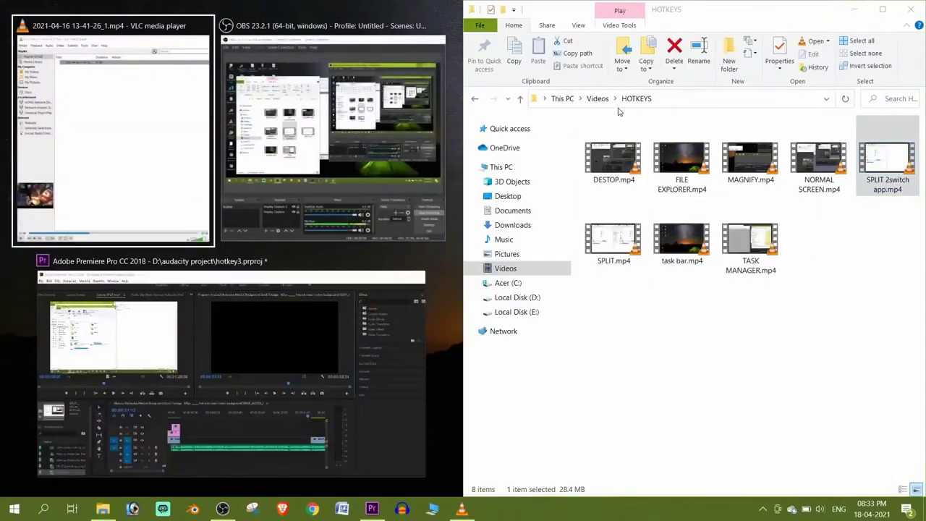
key("Down")
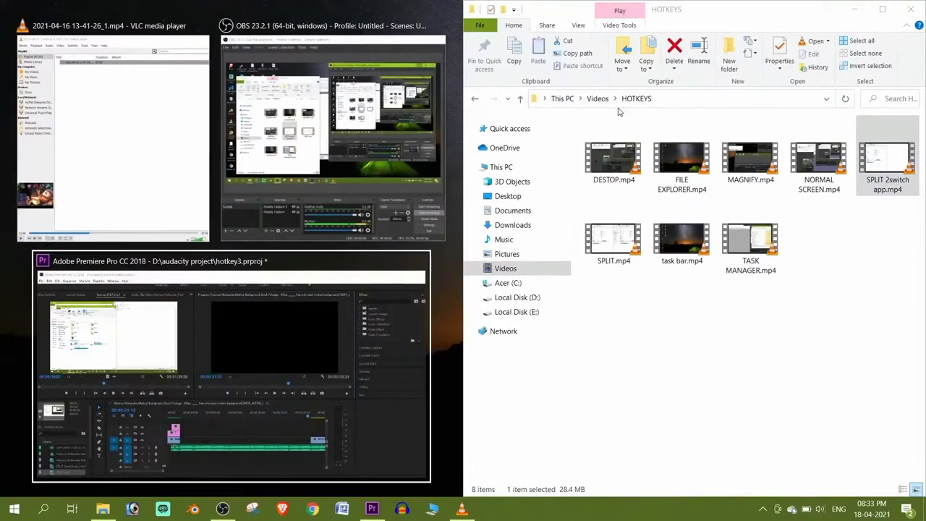
key("Up")
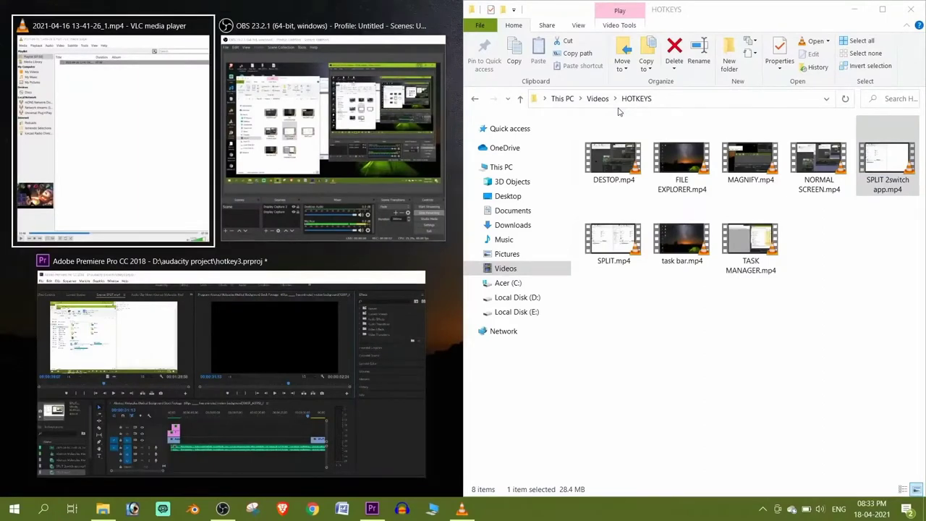
key("Return")
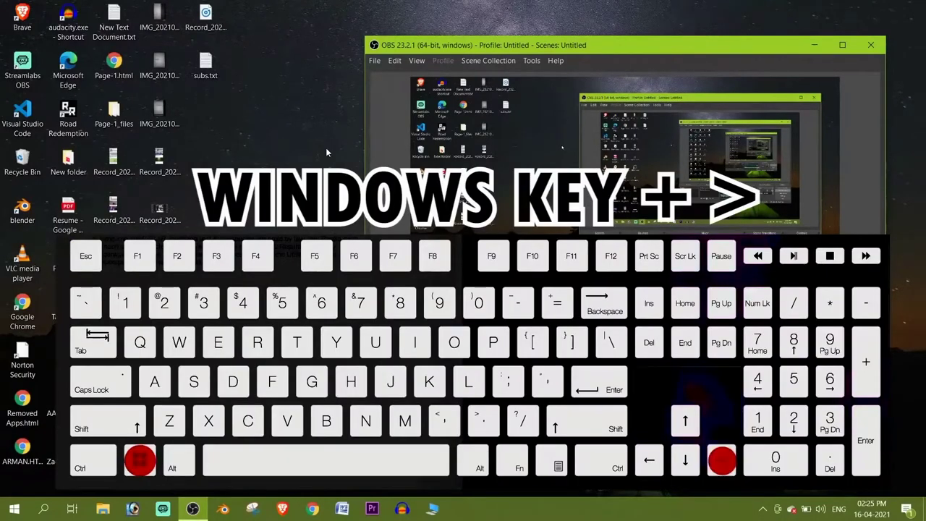
Step: Snap OBS to the right half of the desktop and place a new This PC window on the left half
key("super+Right")
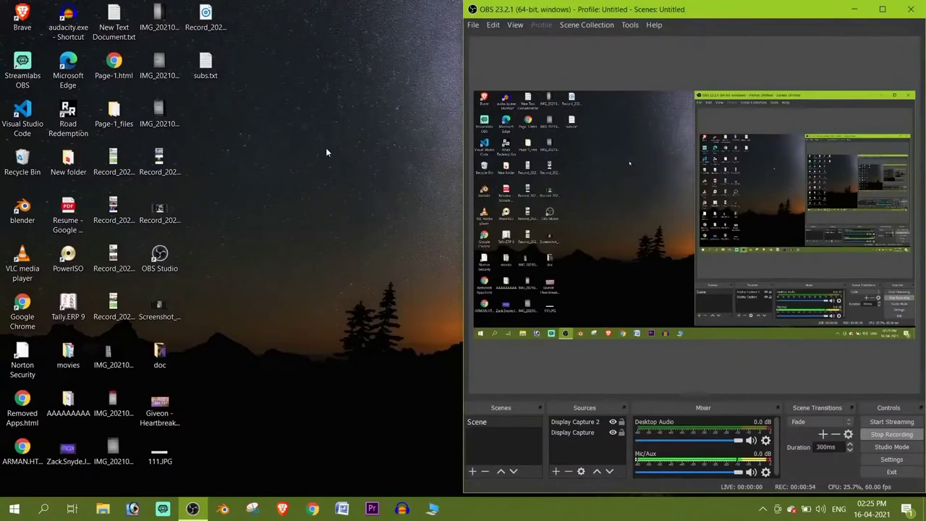
key("super+e")
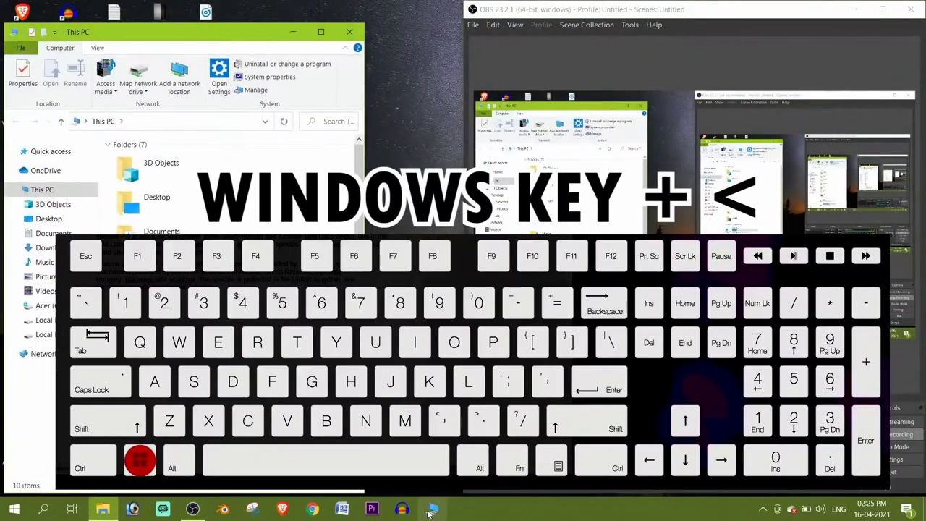
key("super+Left")
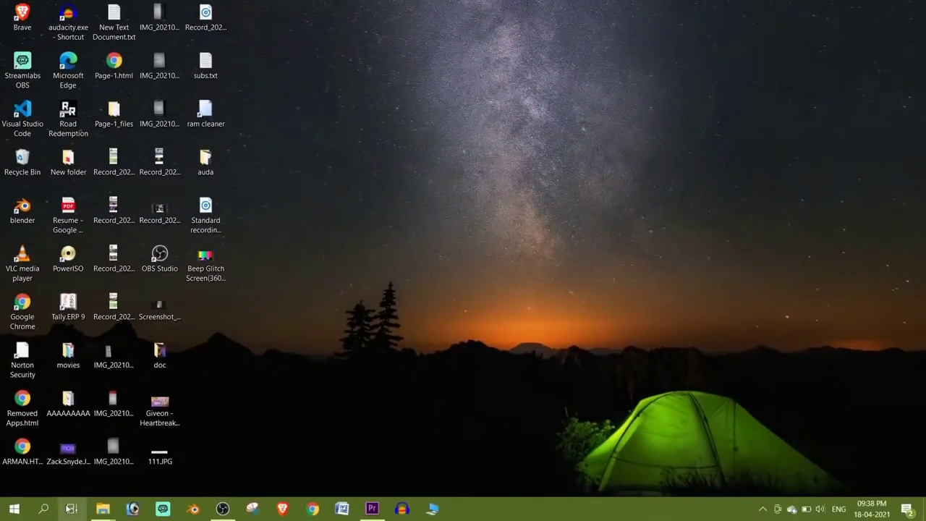
Step: Switch to the This PC window through Task View and minimize it
left_click(70, 509)
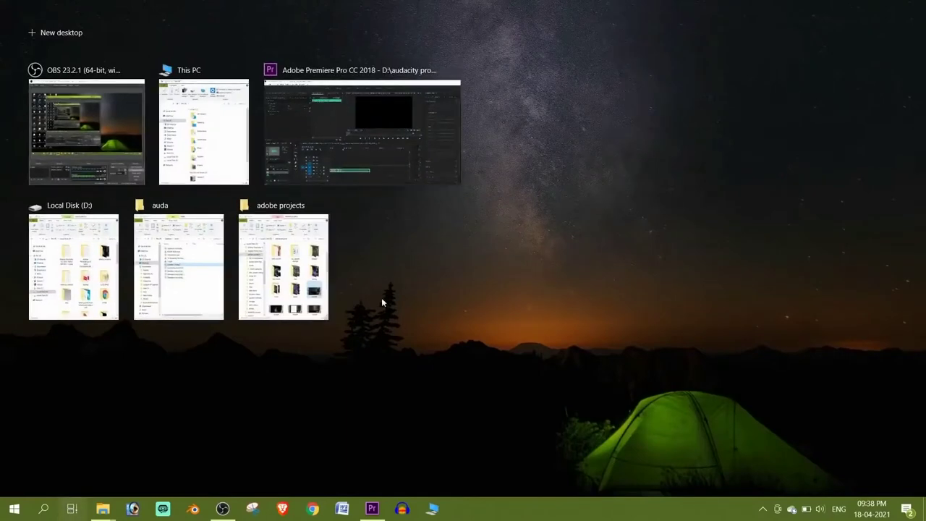
left_click(214, 125)
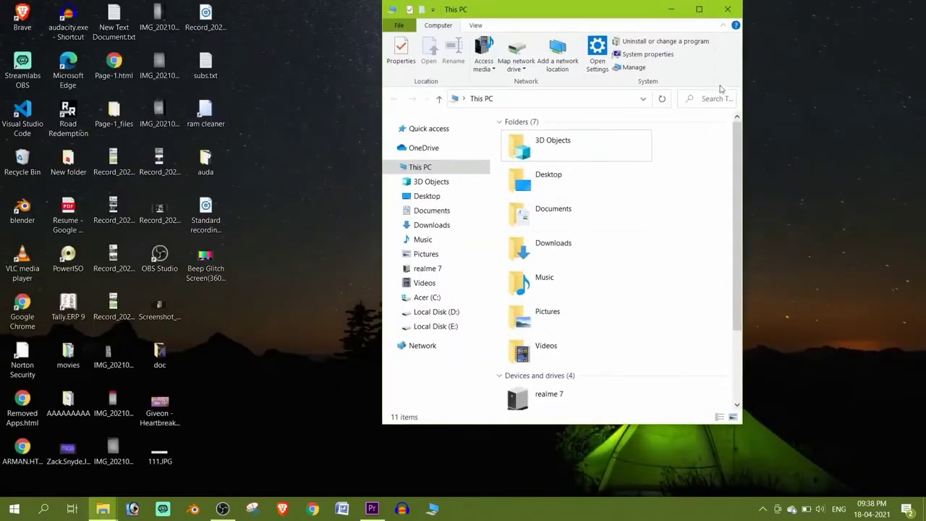
left_click(673, 9)
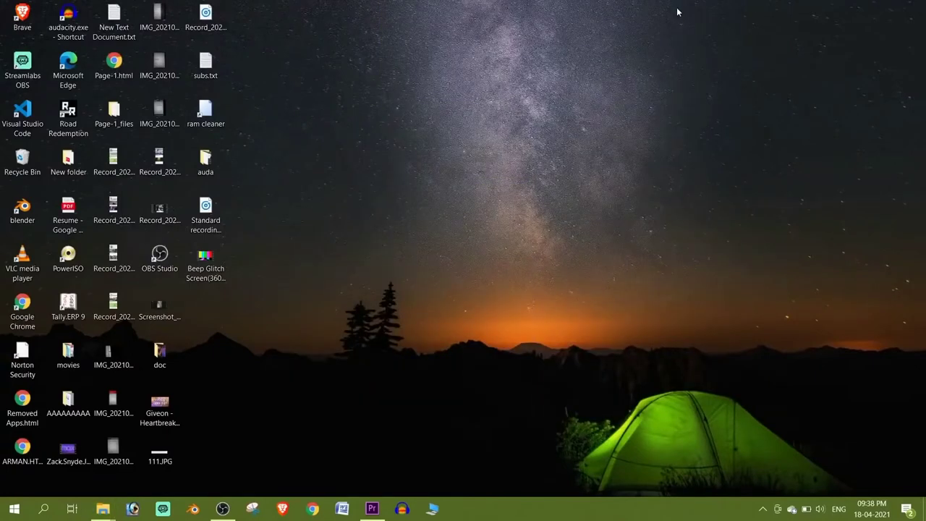
Step: Reopen the minimized This PC window from the Task View overview
key("super+Tab")
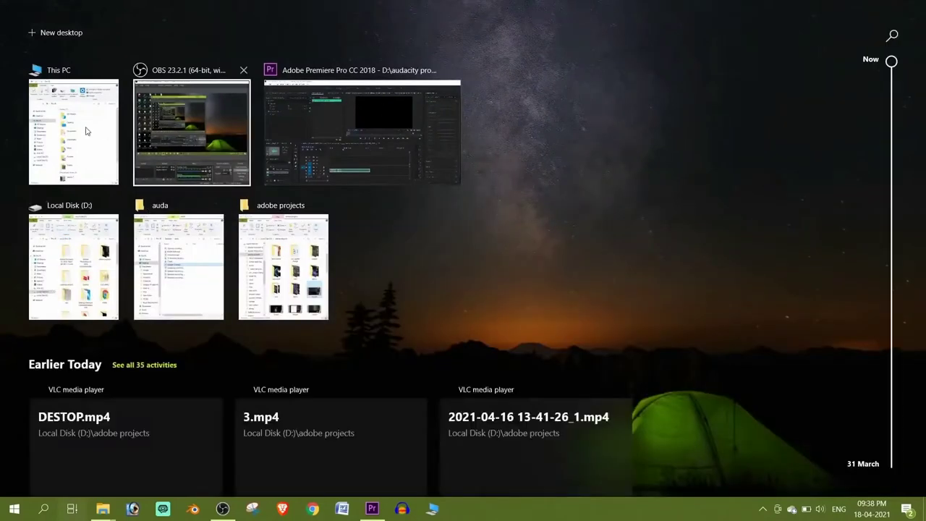
left_click(86, 131)
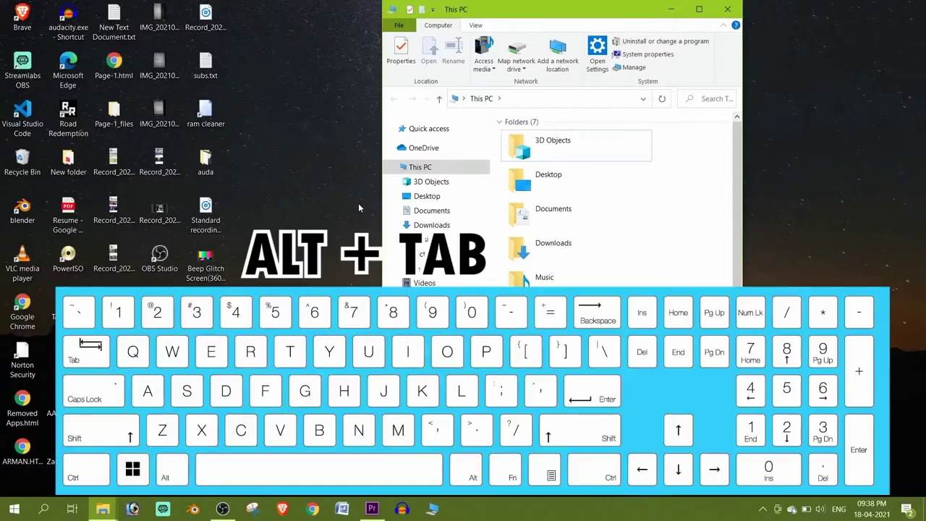
Step: Cycle through the open windows in the window switcher and switch to the Local Disk (D:) window
key("alt+Tab")
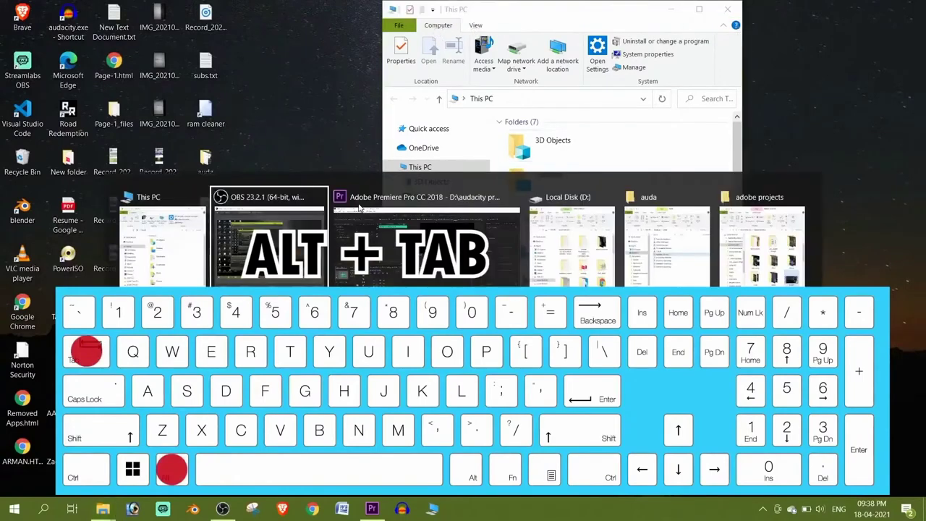
key("alt+Tab")
key("alt+Tab")
key("alt+Tab")
key("alt+Tab")
key("alt+Tab")
key("alt+Tab")
key("alt+Tab")
key("alt+Tab")
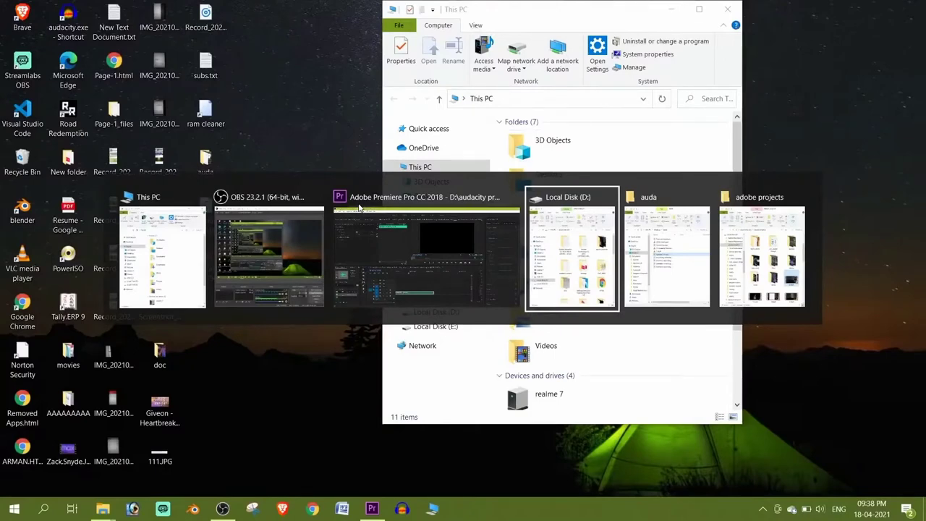
key("alt")
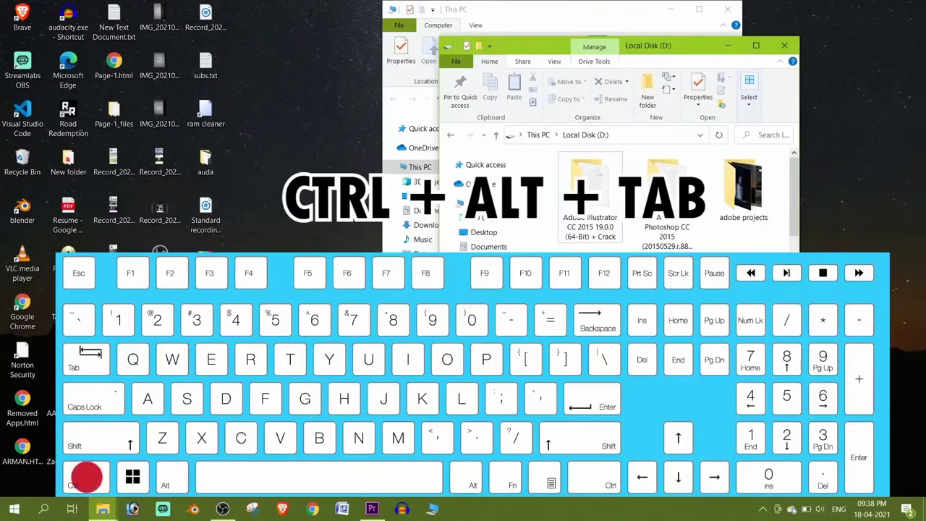
Step: Keep the window switcher open persistently, cycle through the windows and switch to Adobe Premiere Pro CC 2018
key("ctrl+alt+Tab")
key("Tab")
key("Tab")
key("Tab")
key("Tab")
key("Tab")
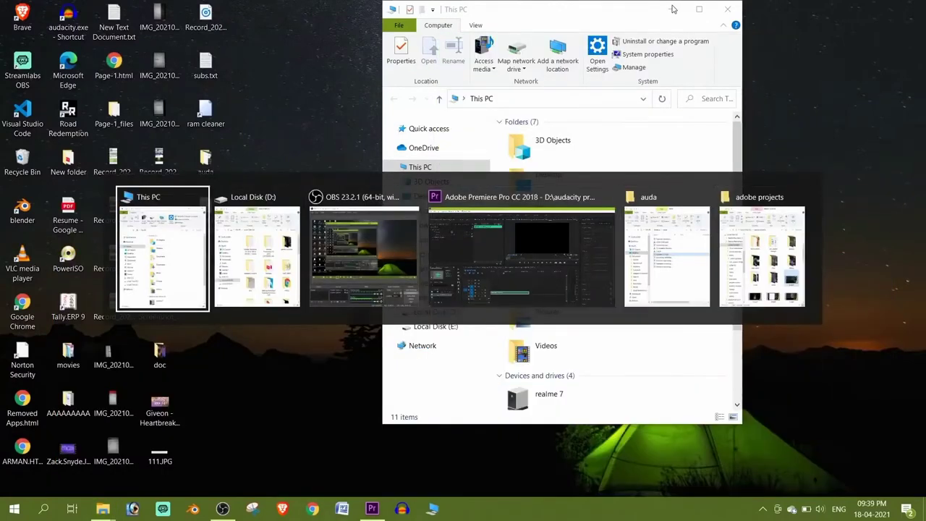
key("Tab")
key("Tab")
key("Tab")
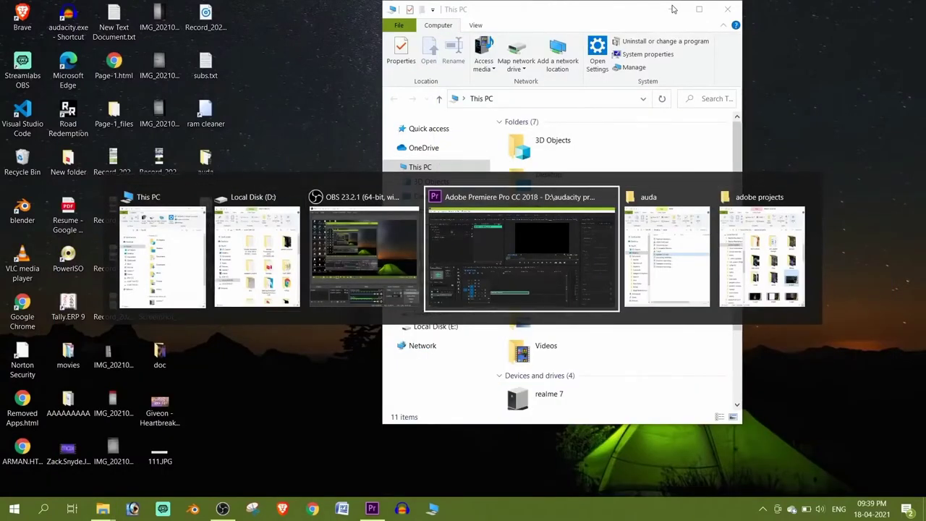
key("Return")
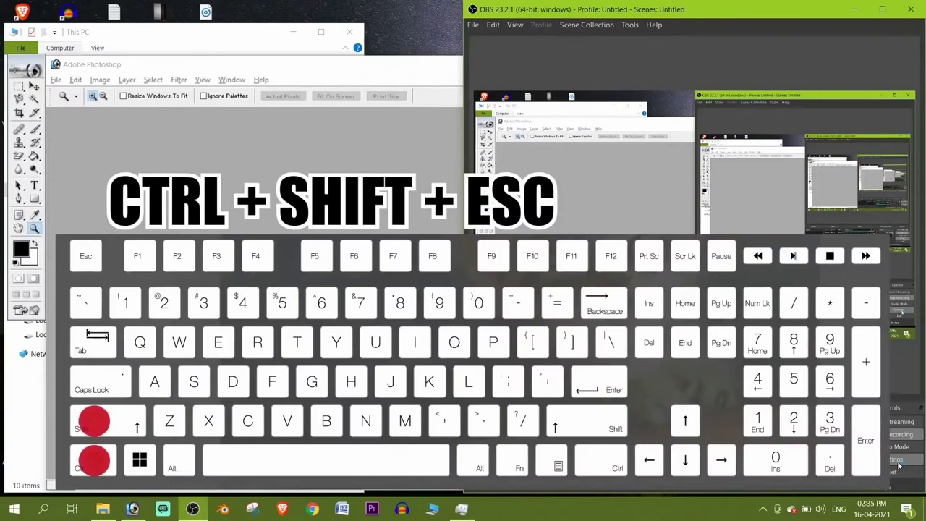
Step: Open Task Manager and bring up the available process actions for Console Window Host and for Service Host: Local System
key("ctrl+shift+Escape")
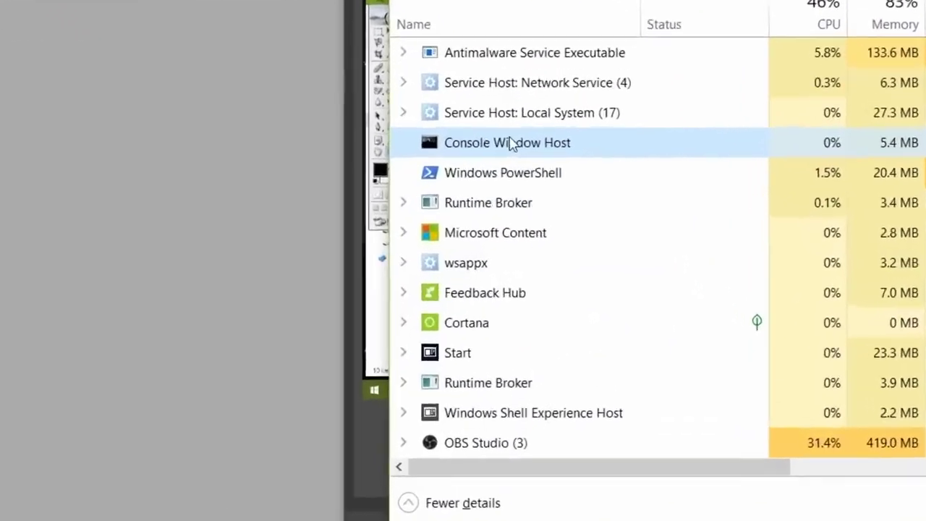
right_click(555, 195)
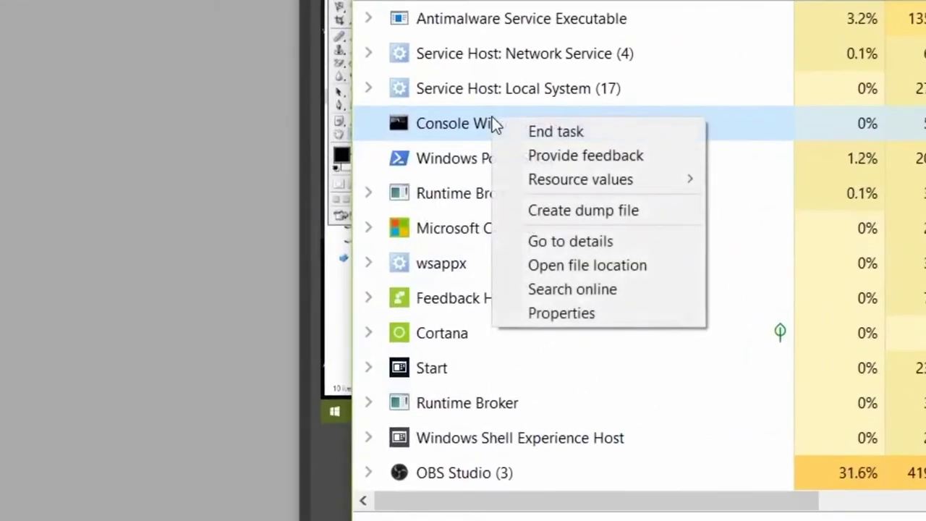
left_click(471, 99)
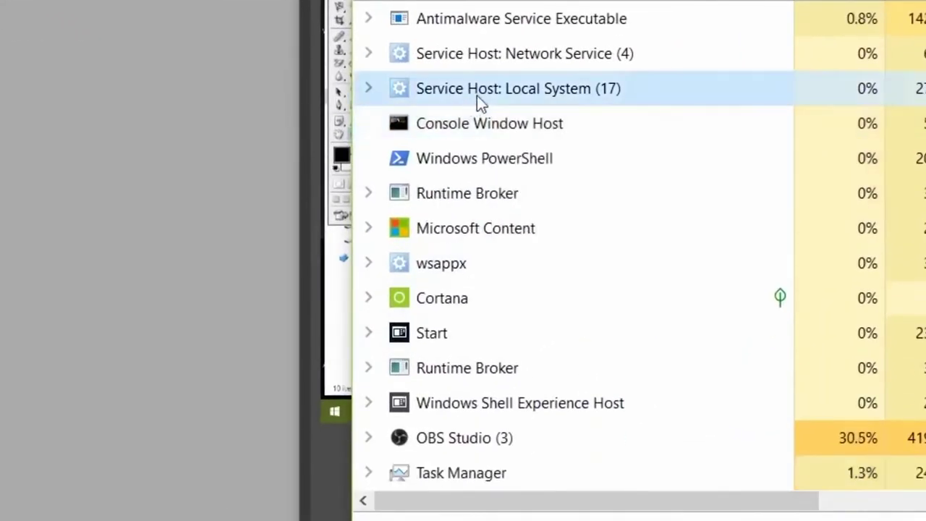
right_click(479, 97)
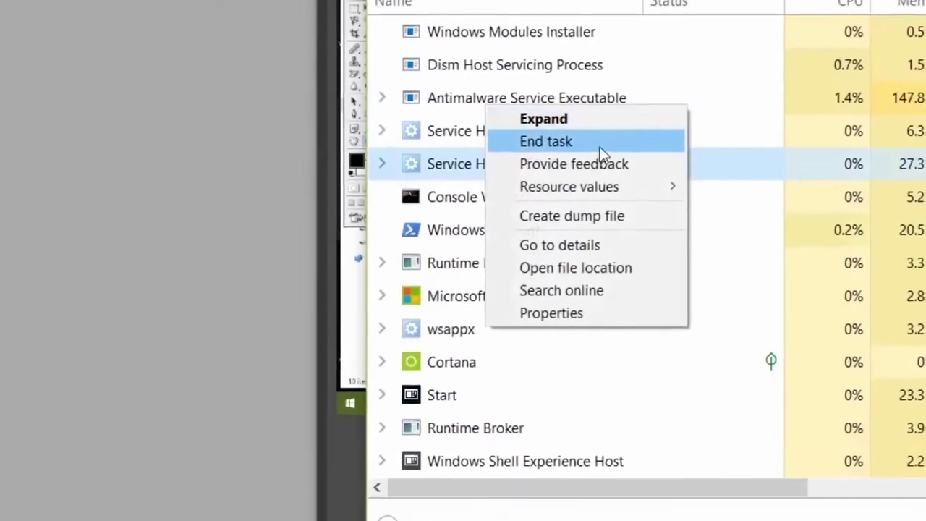